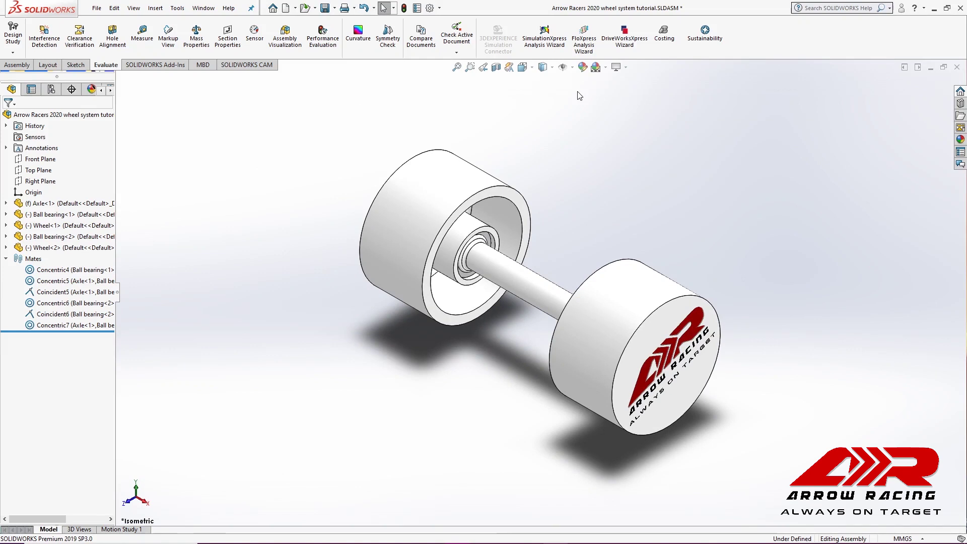
# Switch to the top view and slide Wheel<1> right, off the axle end.
pyautogui.click(522, 67)
pyautogui.click(538, 96)
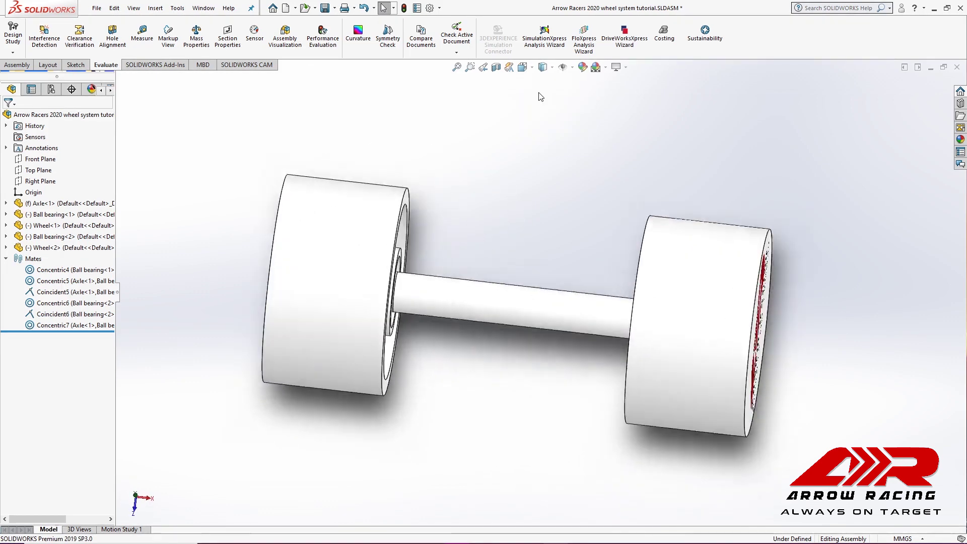
pyautogui.moveTo(741, 258); pyautogui.dragTo(828, 252)
pyautogui.click(661, 328)
# Zoom and orbit in for a close look at the ball bearing beside the wheel.
pyautogui.scroll(-5, 661, 328)
pyautogui.moveTo(654, 305); pyautogui.dragTo(623, 262, button='middle')
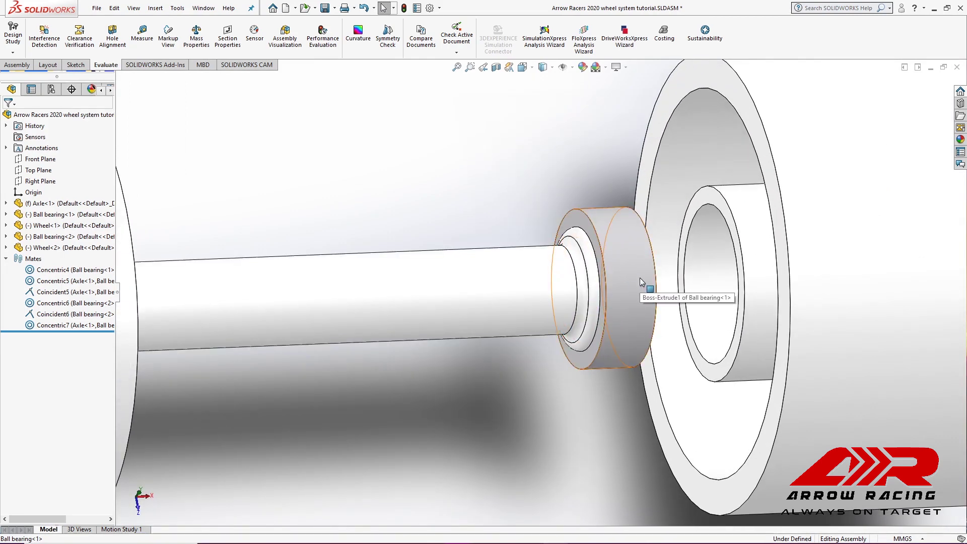
pyautogui.scroll(3, 650, 298)
pyautogui.scroll(3, 661, 317)
pyautogui.click(751, 267)
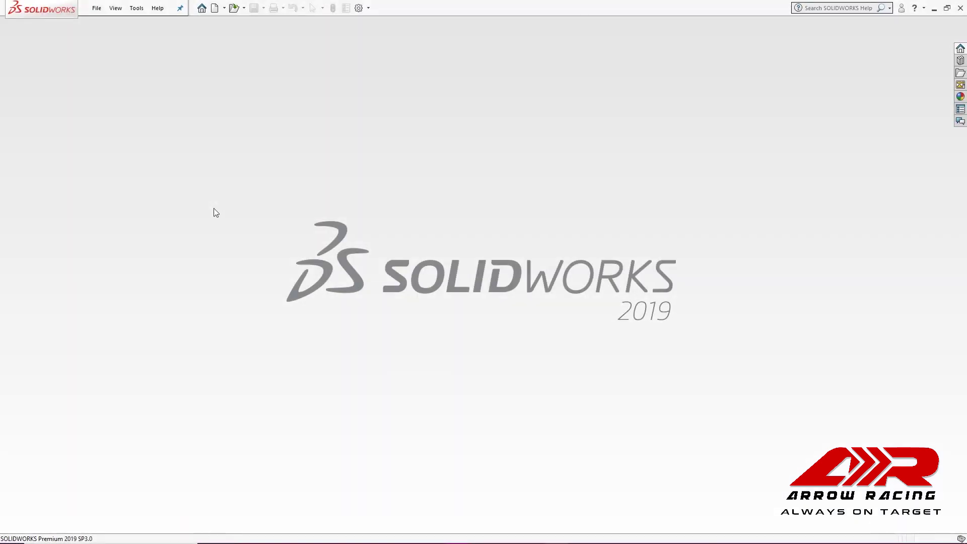
# Create a new Part document from the New SOLIDWORKS Document dialog.
pyautogui.click(97, 8)
pyautogui.click(104, 23)
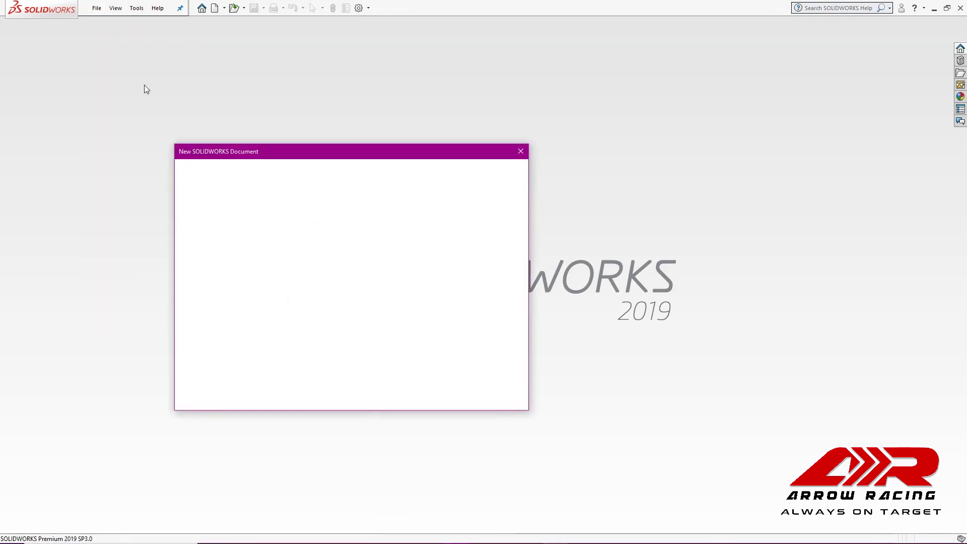
pyautogui.click(230, 244)
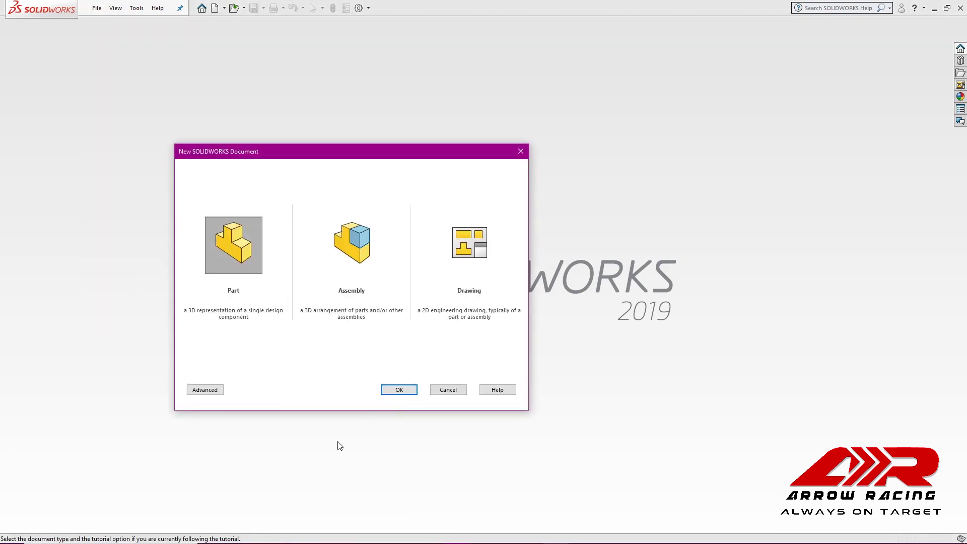
pyautogui.click(400, 390)
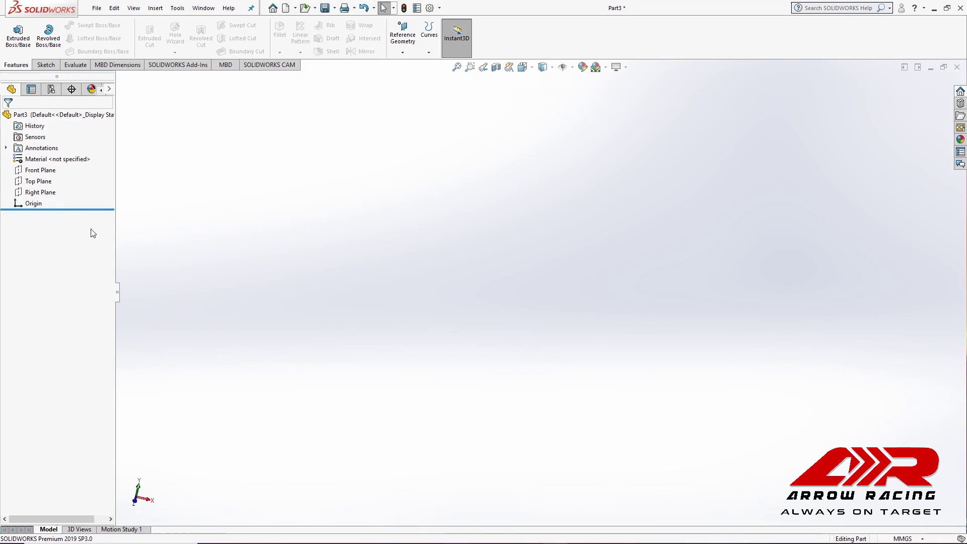
# Start a sketch on the Right Plane and draw a circle centred on the origin.
pyautogui.rightClick(44, 195)
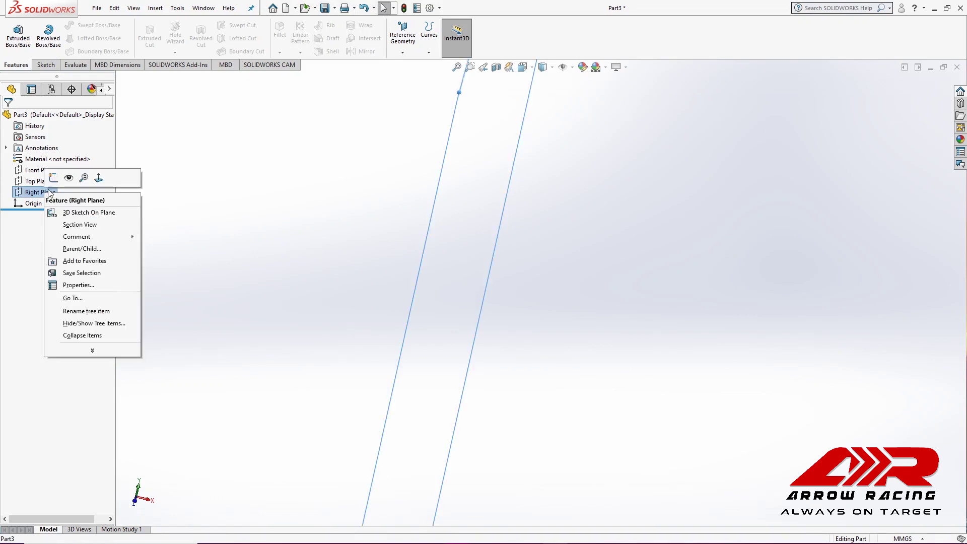
pyautogui.click(53, 178)
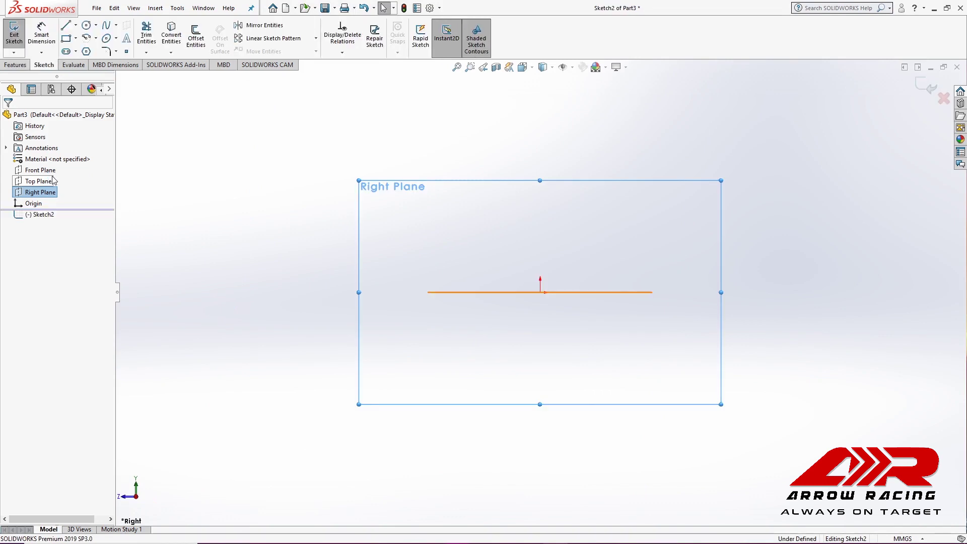
pyautogui.click(87, 27)
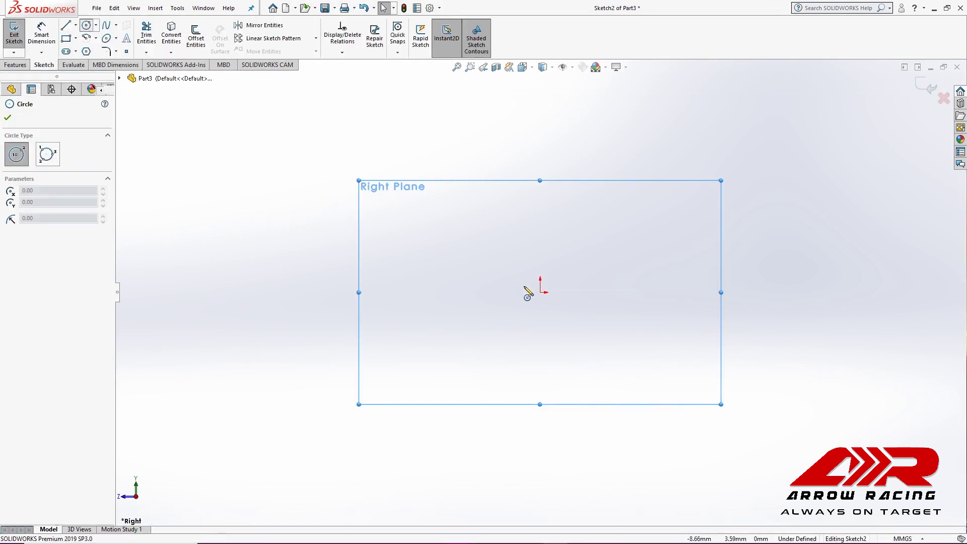
pyautogui.click(541, 292)
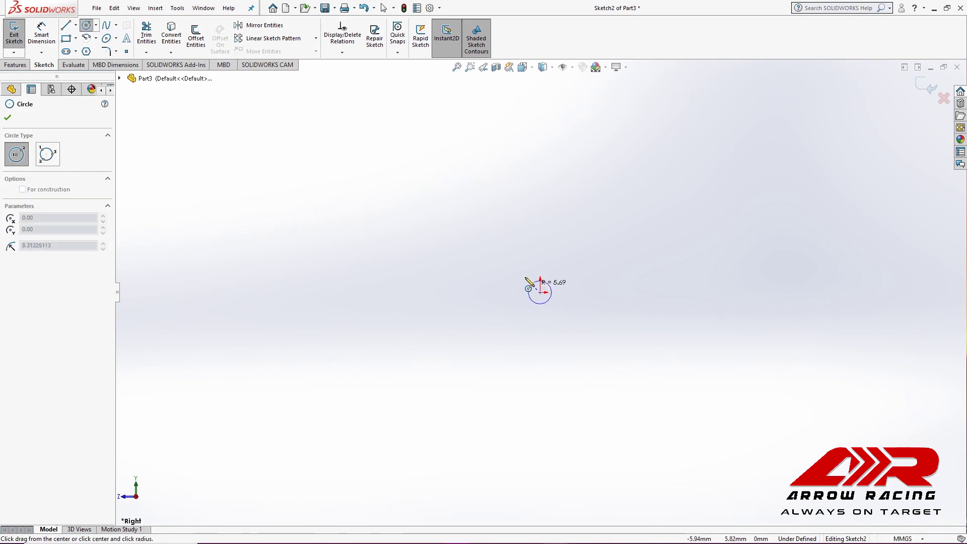
pyautogui.click(512, 264)
pyautogui.press('Escape')
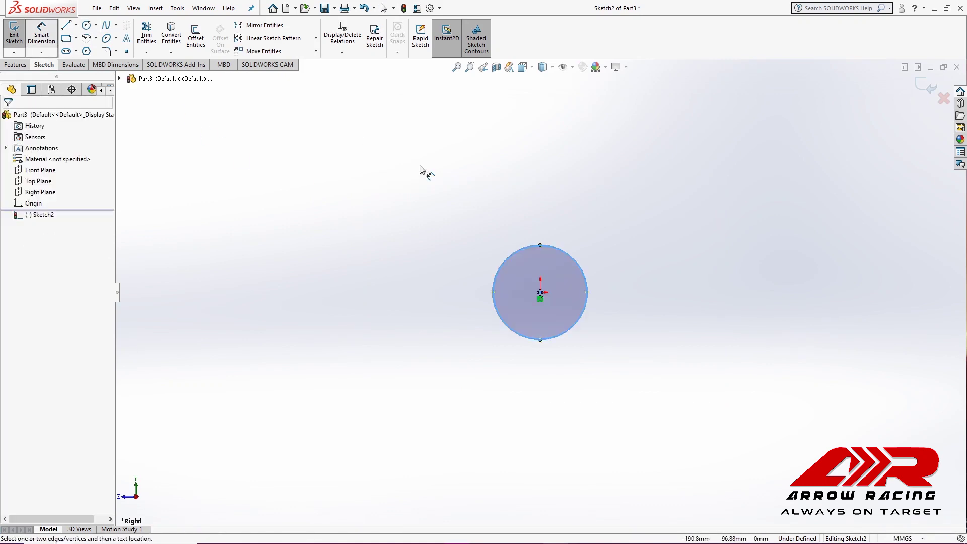
# Dimension the circle's diameter to 5 mm.
pyautogui.click(578, 264)
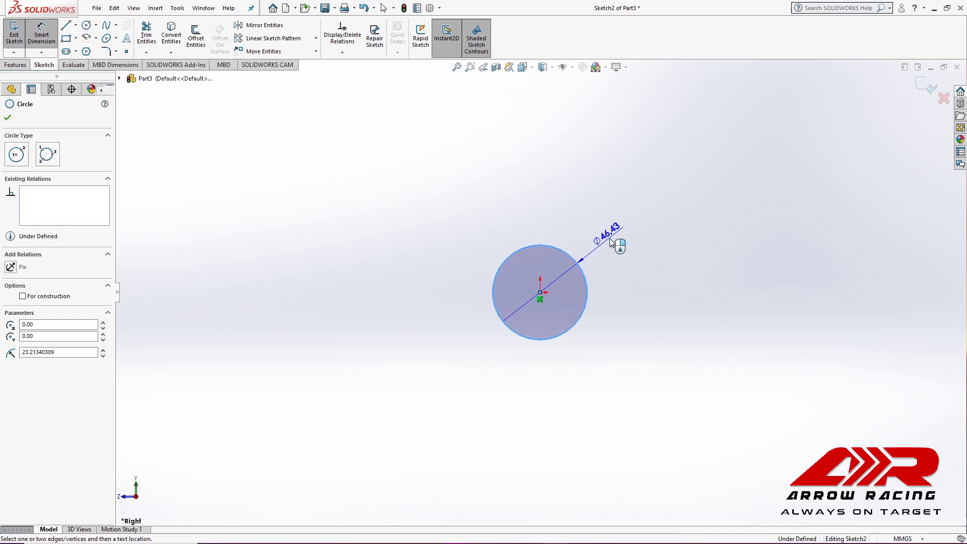
pyautogui.click(613, 237)
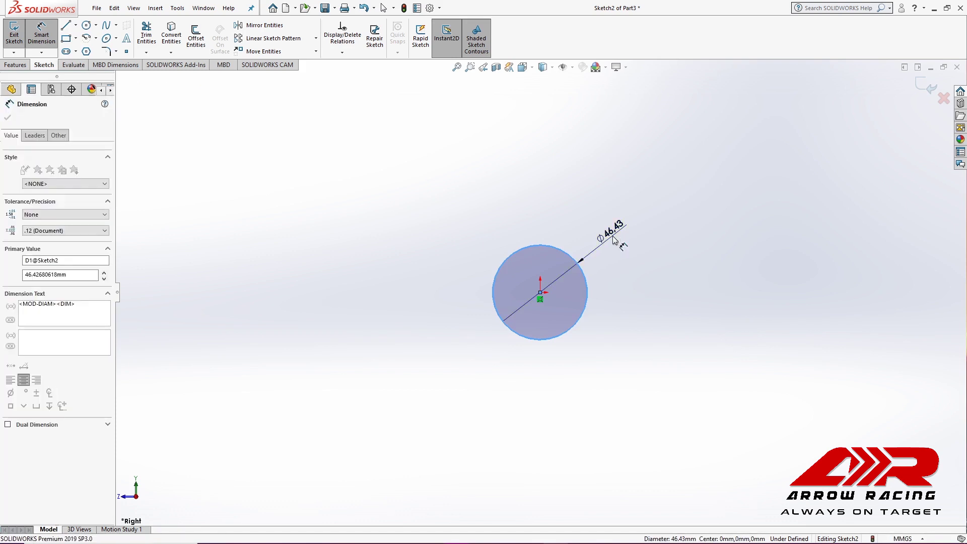
pyautogui.press('Return')
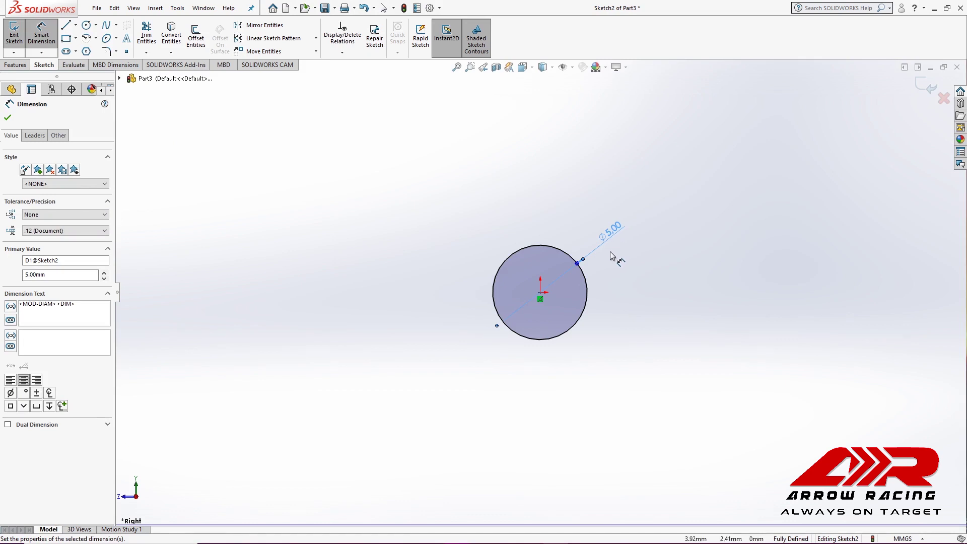
# Extrude the 5 mm circle blind 18.75 mm into a solid rod, Boss-Extrude2.
pyautogui.click(15, 65)
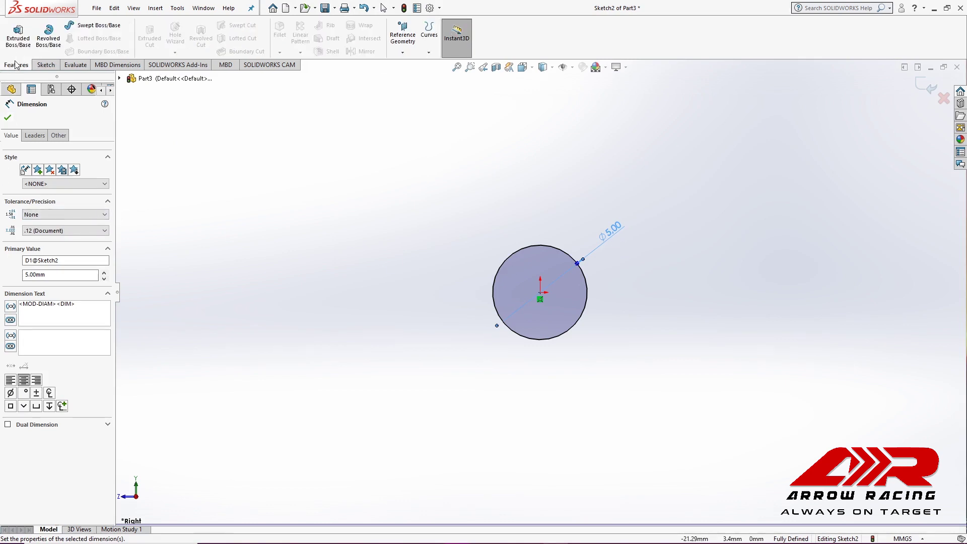
pyautogui.click(17, 37)
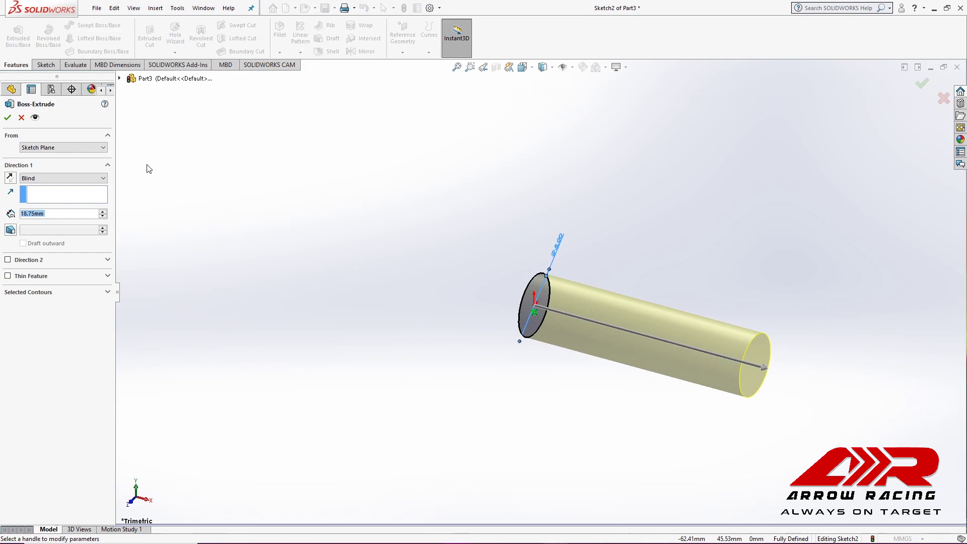
pyautogui.press('Return')
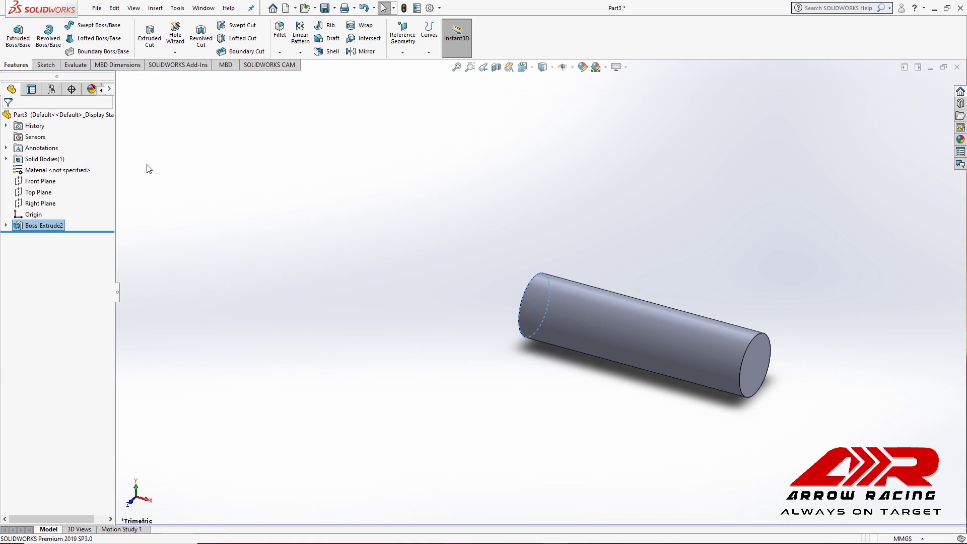
pyautogui.click(401, 153)
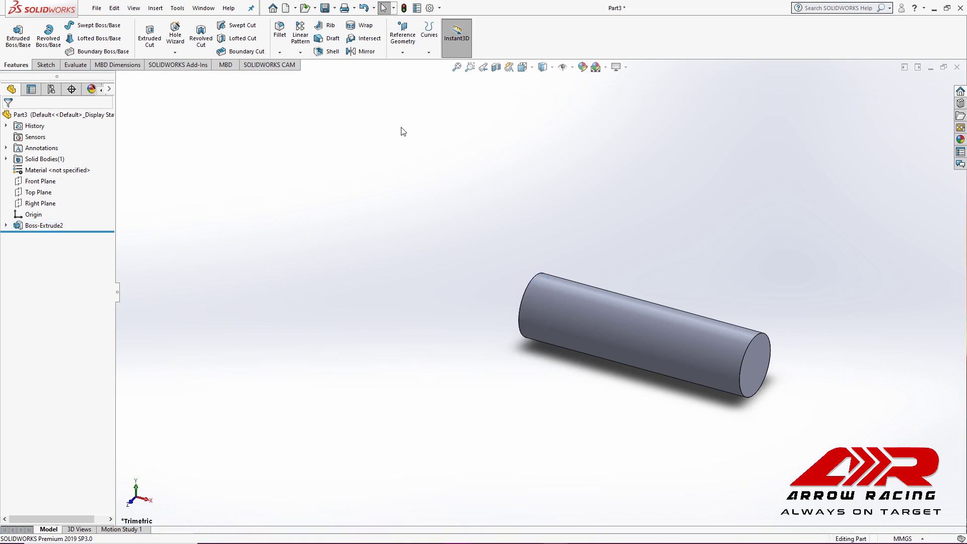
# Create Plane2 from the cylinder end face, offset 3.25 mm inward with Flip offset.
pyautogui.click(403, 51)
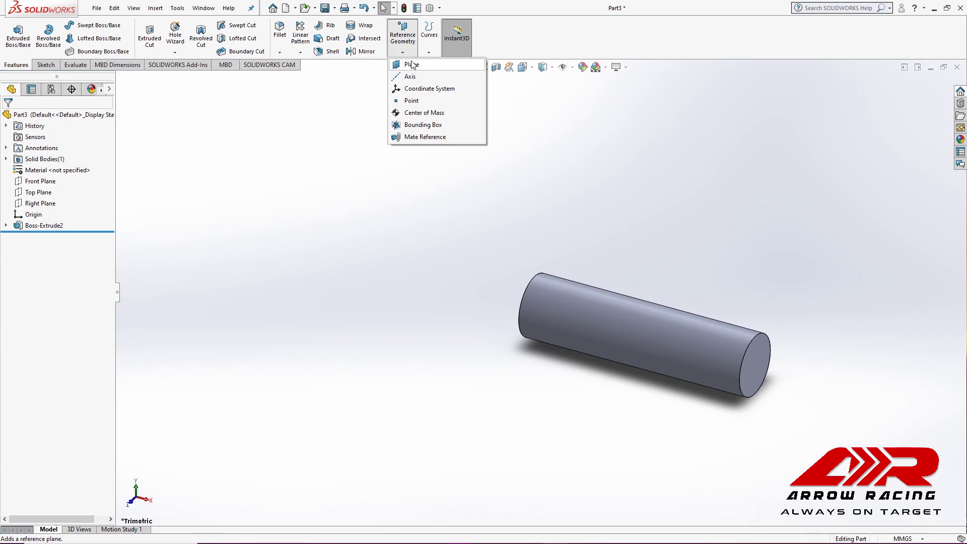
pyautogui.click(411, 64)
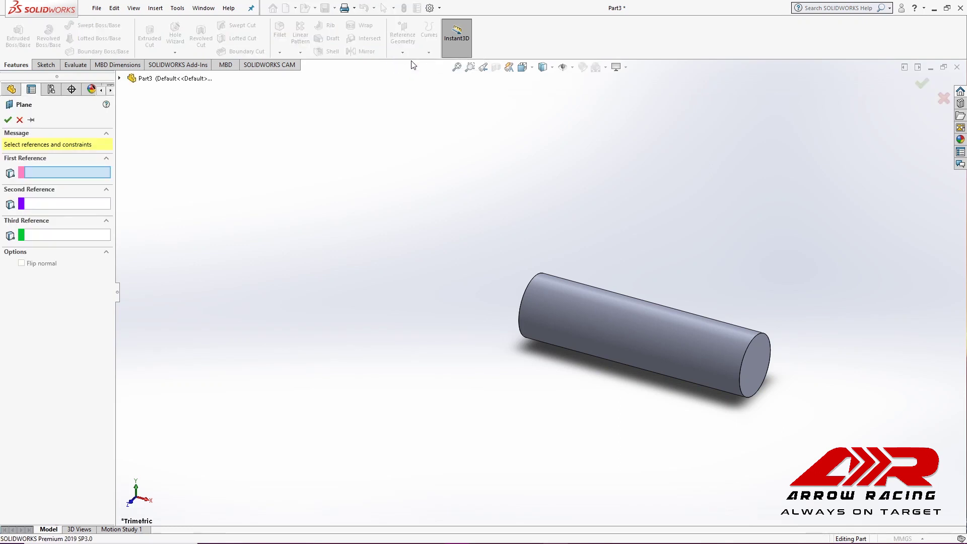
pyautogui.click(757, 359)
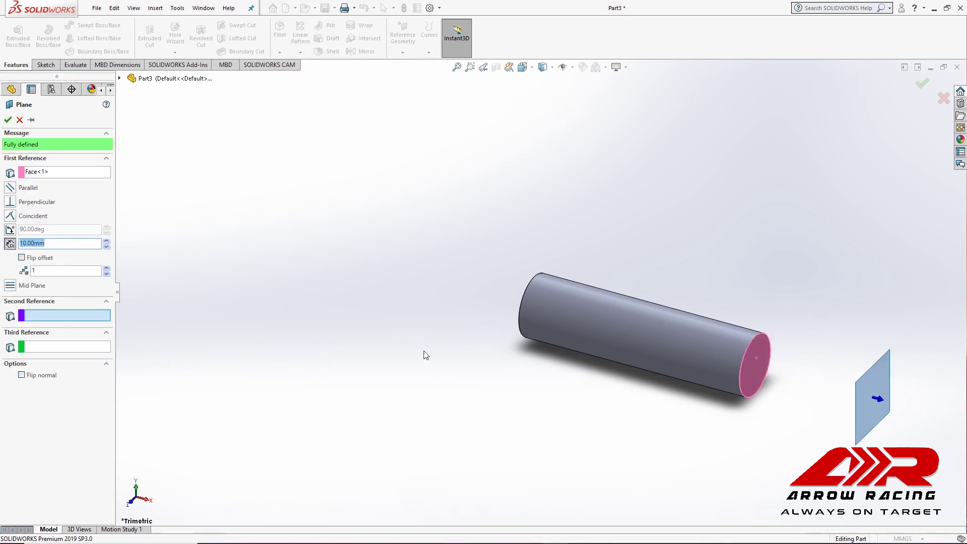
pyautogui.click(41, 263)
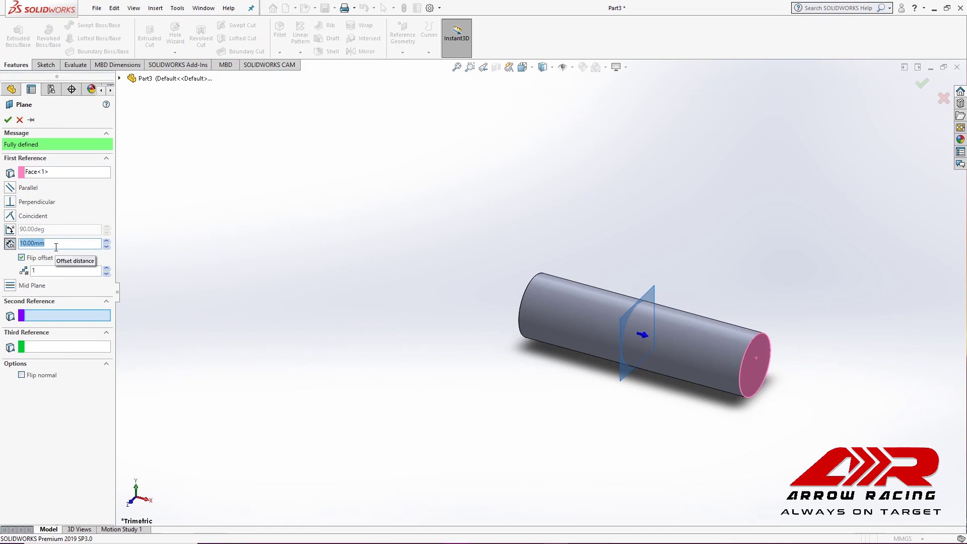
pyautogui.write('3.25')
pyautogui.press('Return')
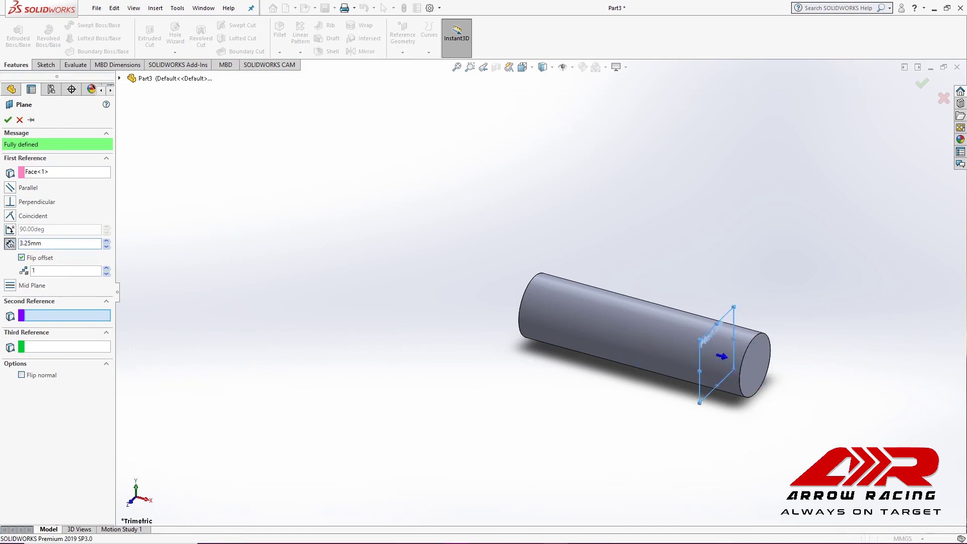
pyautogui.click(284, 237)
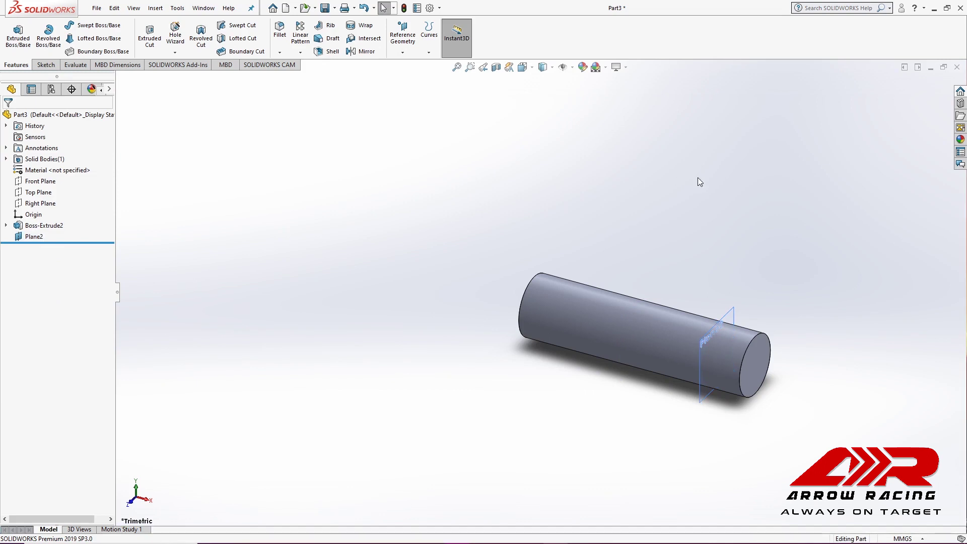
# Start a sketch on Plane2 and view it face-on.
pyautogui.rightClick(729, 319)
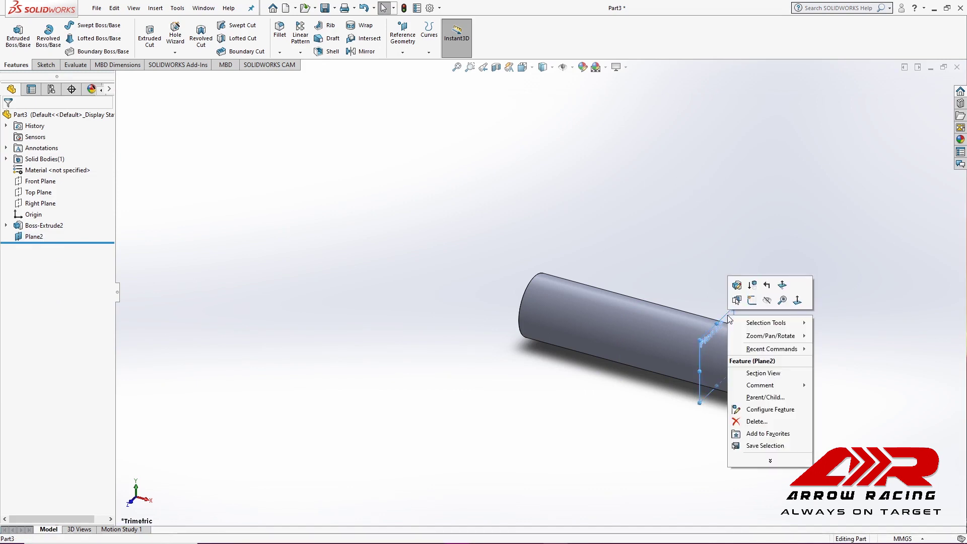
pyautogui.click(752, 303)
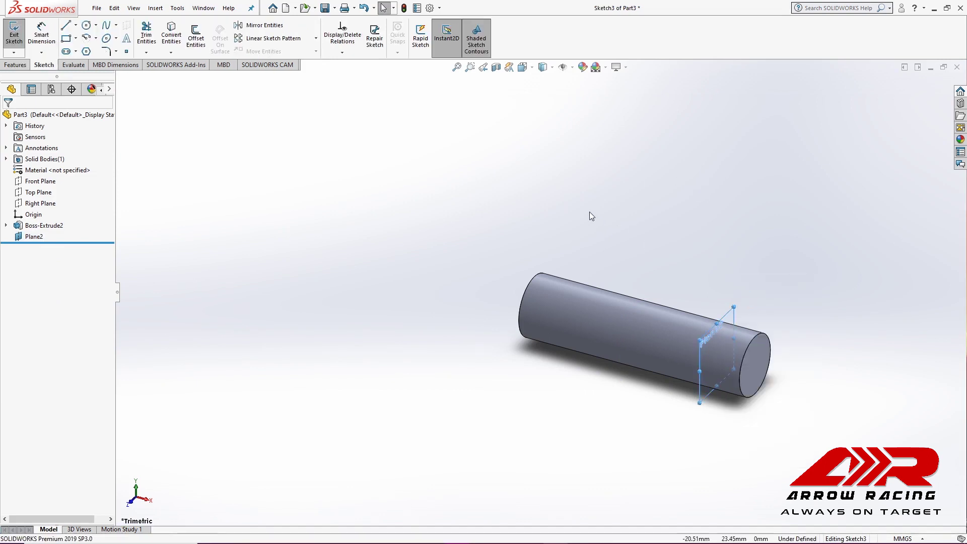
pyautogui.click(528, 67)
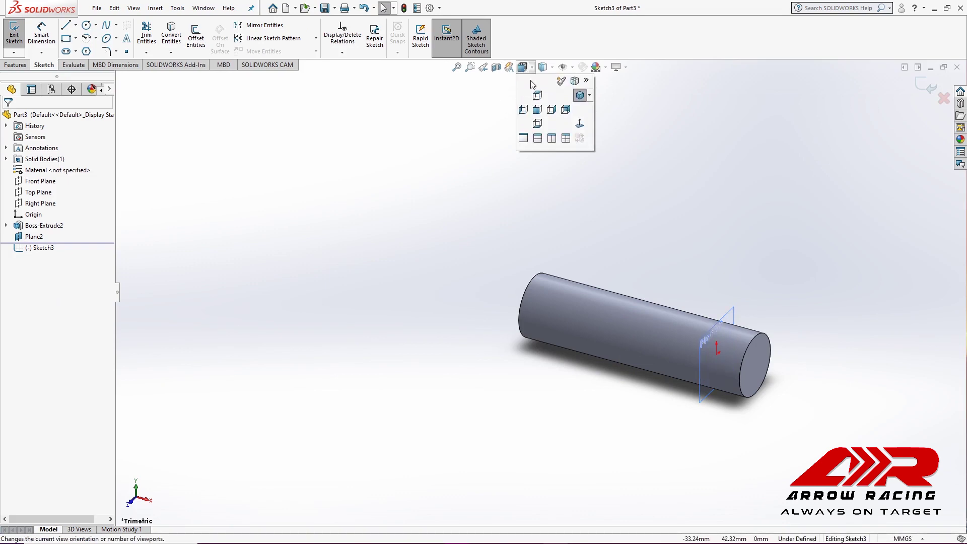
pyautogui.click(551, 111)
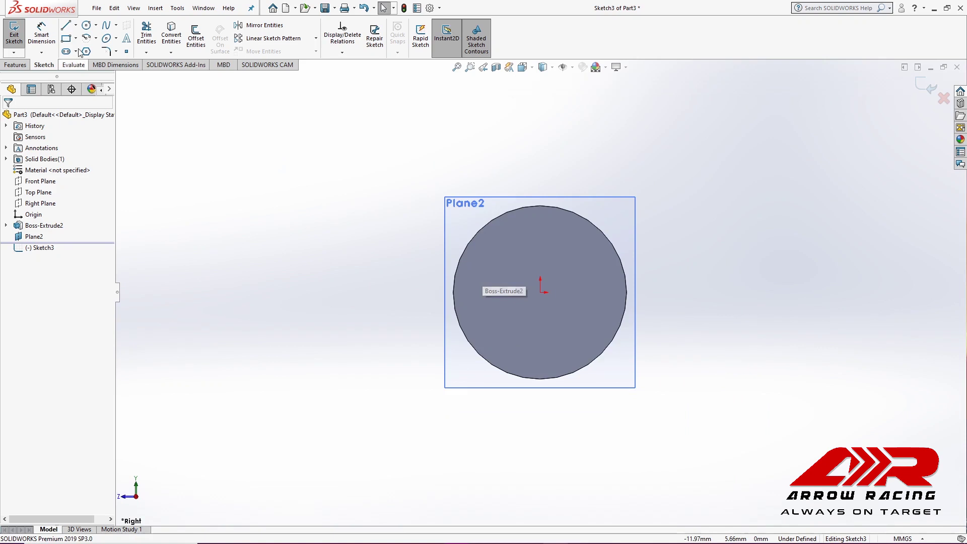
# Draw an origin-centred circle and dimension it to 7 mm diameter.
pyautogui.click(86, 26)
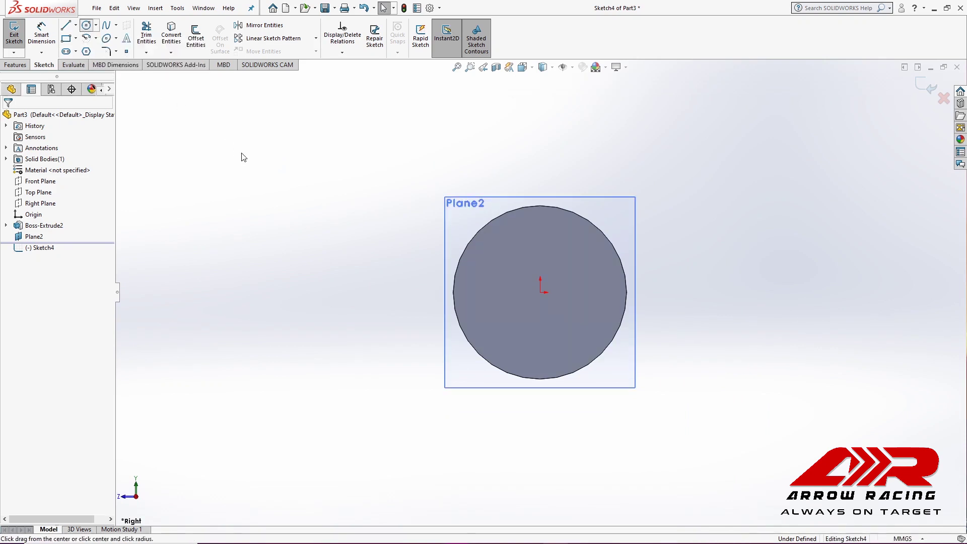
pyautogui.click(540, 293)
pyautogui.click(439, 199)
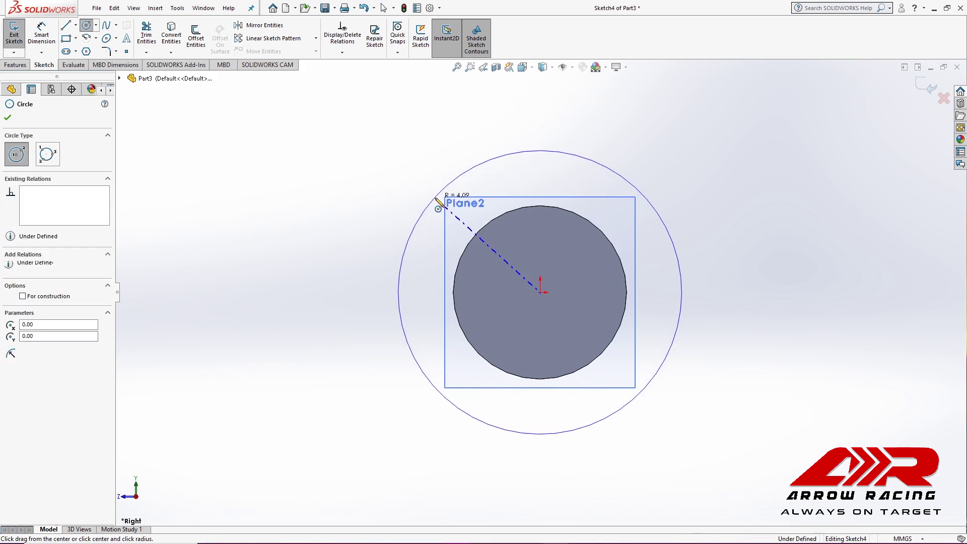
pyautogui.click(42, 34)
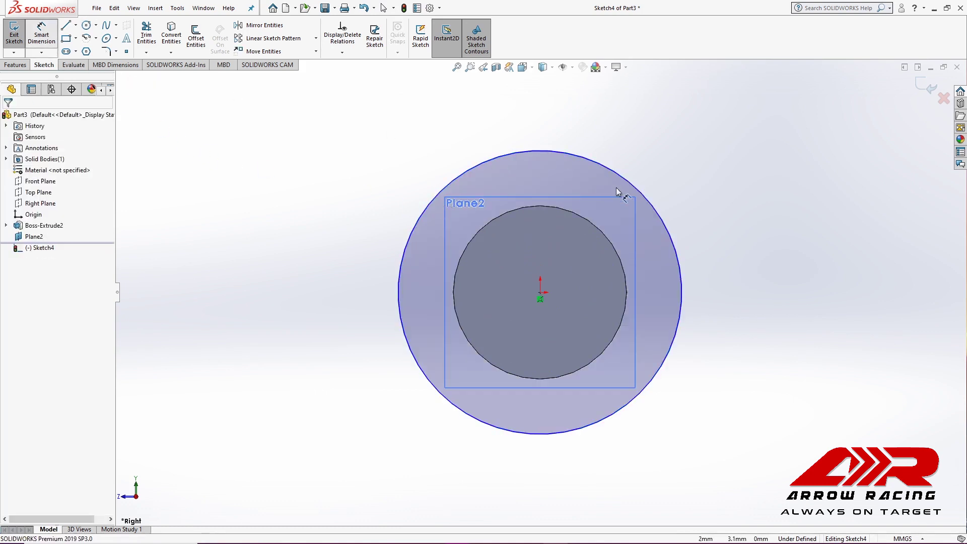
pyautogui.click(662, 161)
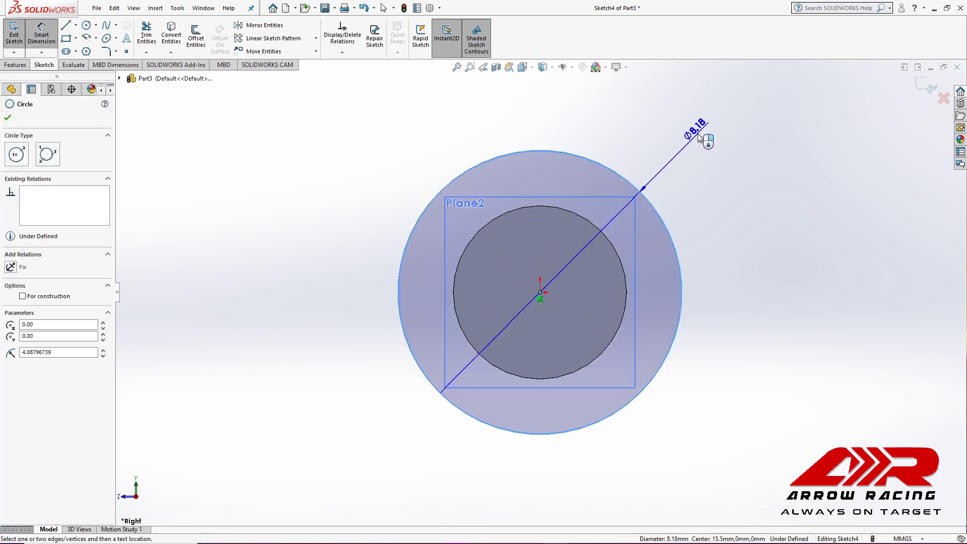
pyautogui.click(698, 137)
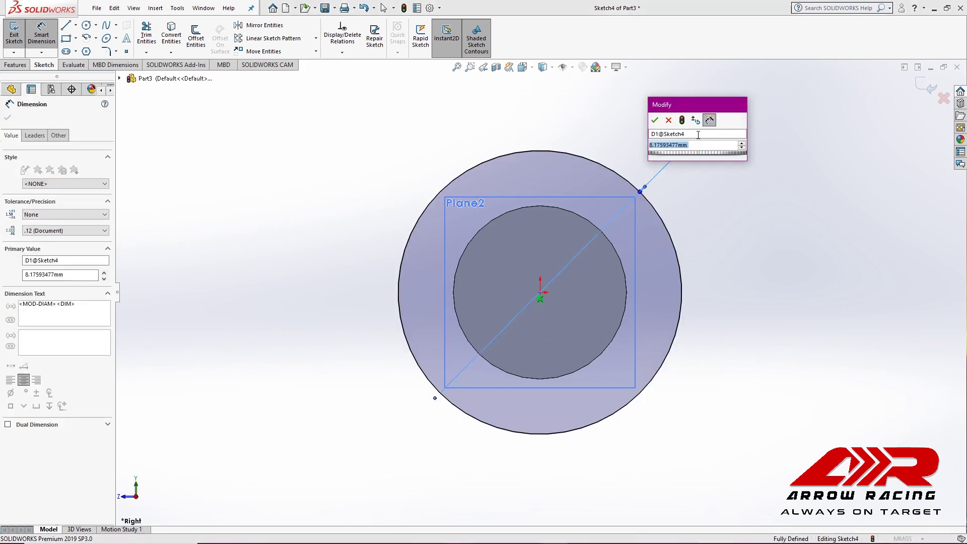
pyautogui.press('Return')
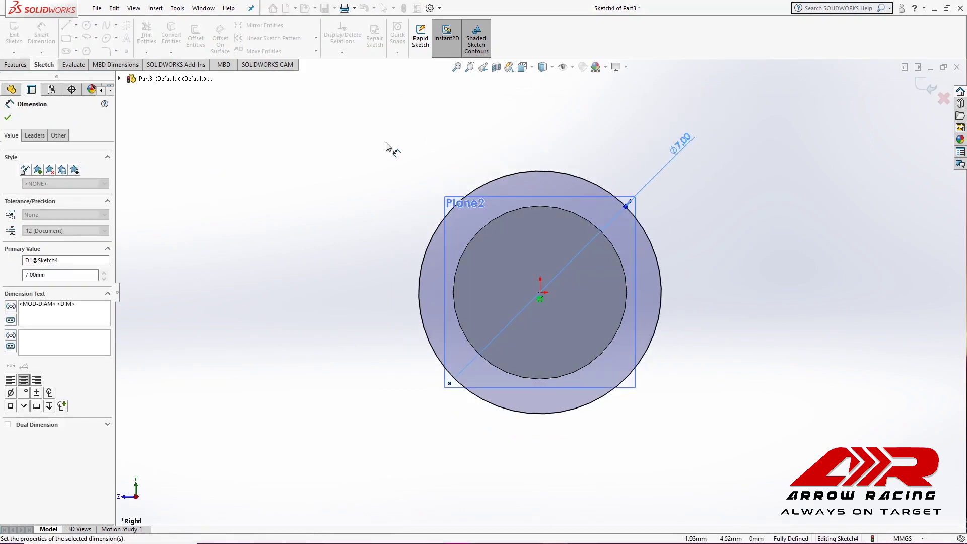
# Extrude the 7 mm circle blind 1 mm into a thin collar, Boss-Extrude3.
pyautogui.click(15, 64)
pyautogui.click(18, 33)
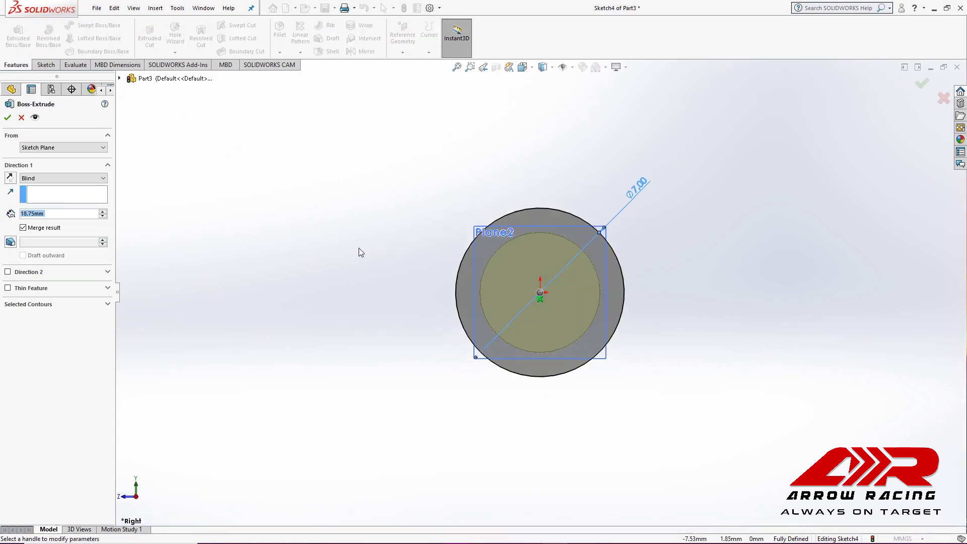
pyautogui.scroll(2, 678, 198)
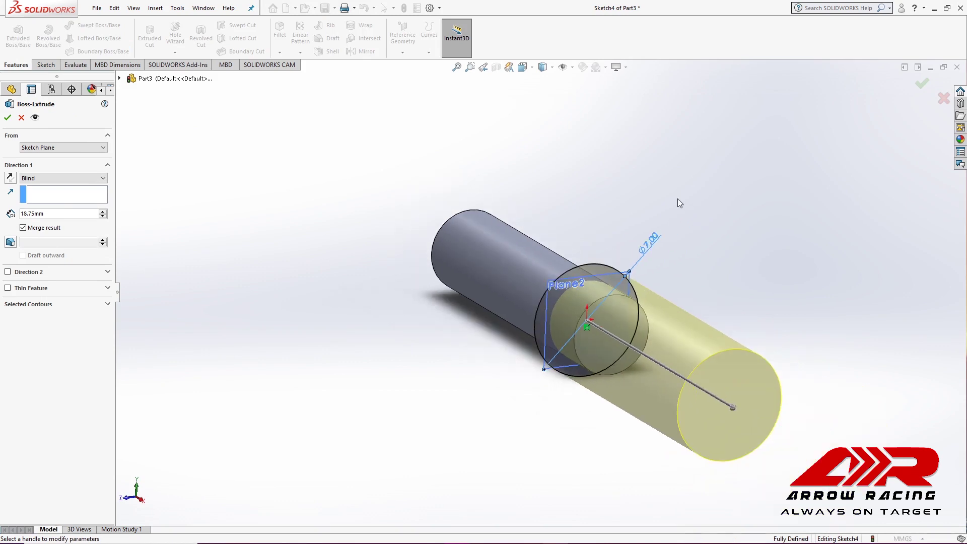
pyautogui.scroll(-2, 688, 198)
pyautogui.moveTo(688, 198); pyautogui.dragTo(702, 210, button='middle')
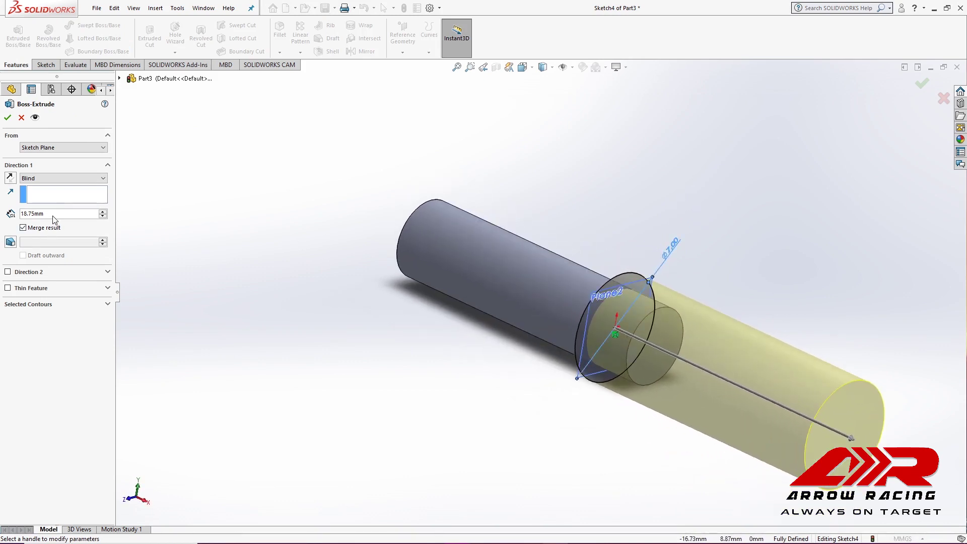
pyautogui.moveTo(52, 213); pyautogui.dragTo(1, 209)
pyautogui.write('1')
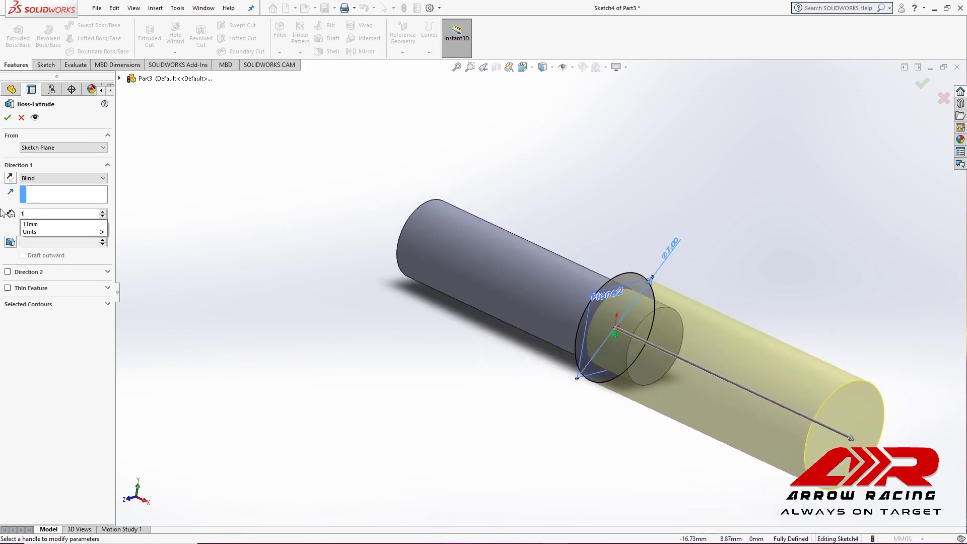
pyautogui.press('Return')
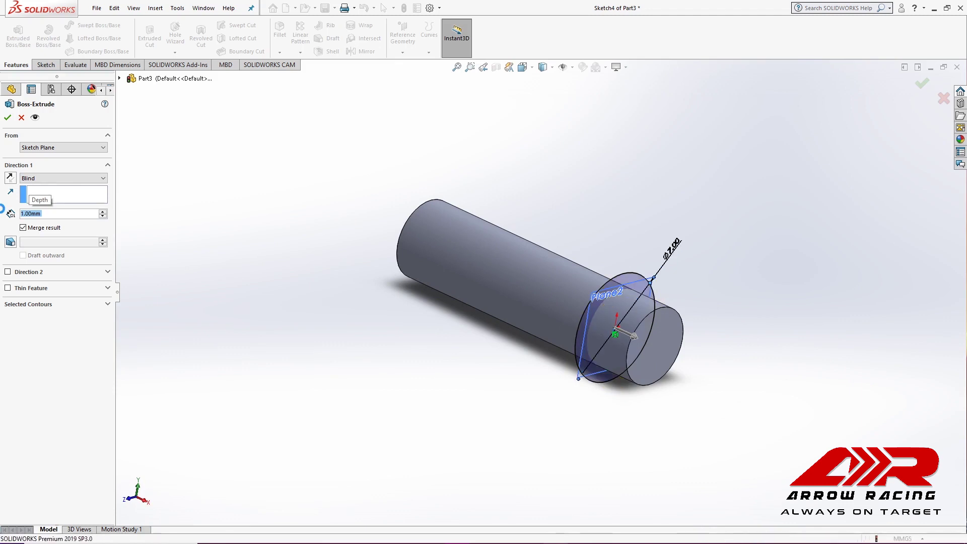
pyautogui.press('Return')
pyautogui.click(324, 255)
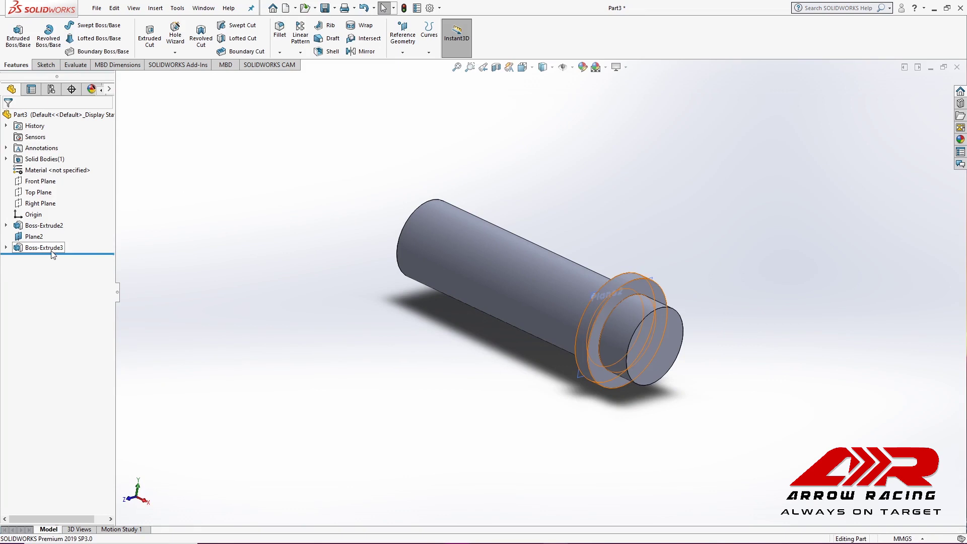
# Hide Plane2 through its FeatureManager tree menu.
pyautogui.rightClick(35, 238)
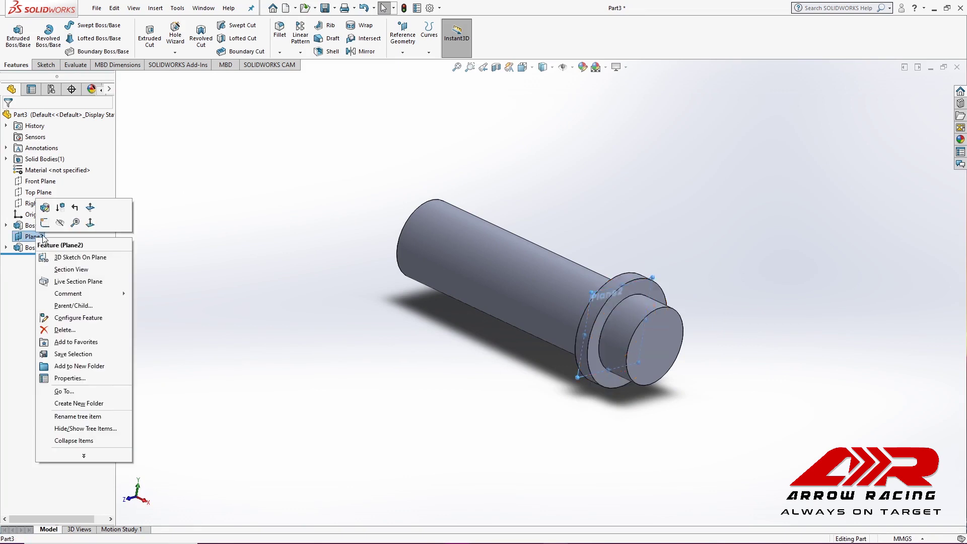
pyautogui.click(60, 223)
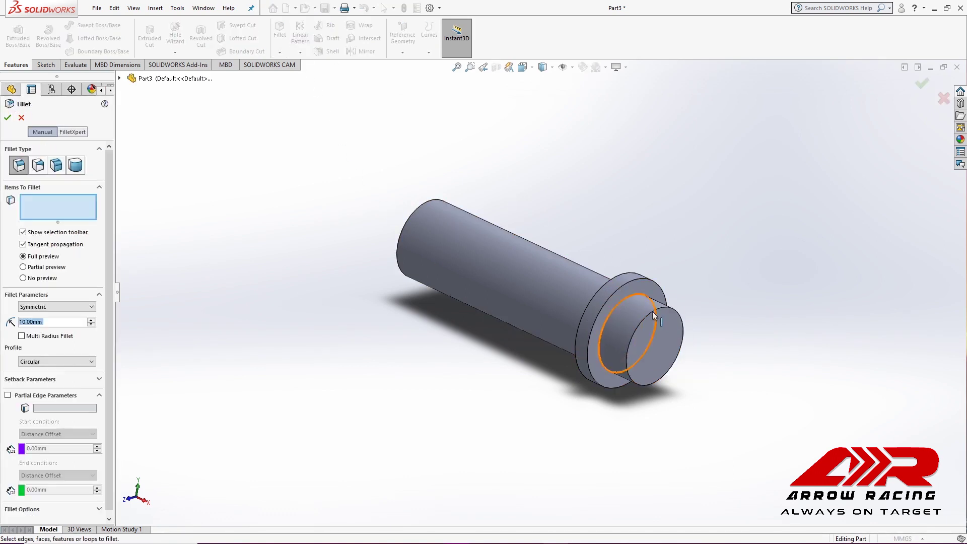
# Fillet the four circular collar edges with a 0.5 mm radius.
pyautogui.scroll(-5, 652, 311)
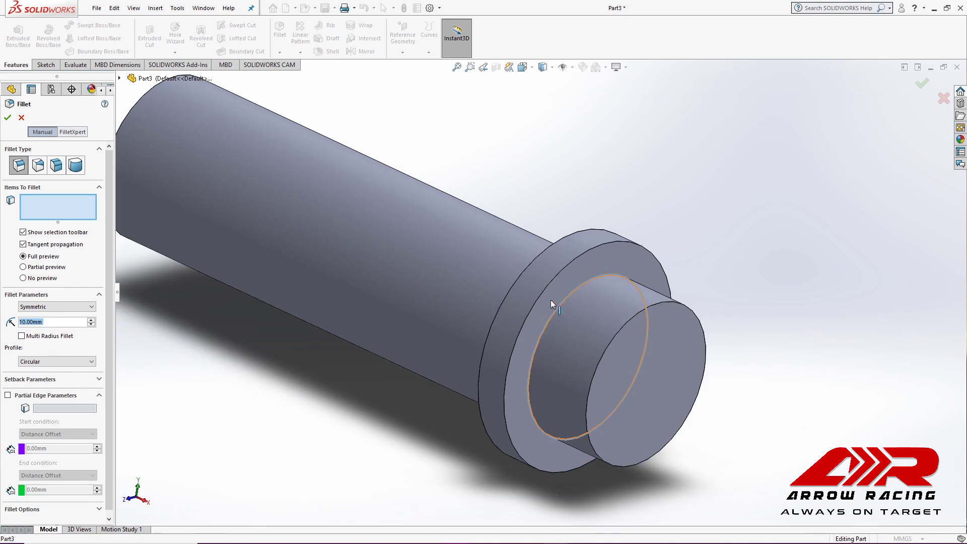
pyautogui.click(551, 300)
pyautogui.click(555, 327)
pyautogui.moveTo(571, 358); pyautogui.dragTo(640, 280, button='middle')
pyautogui.click(637, 273)
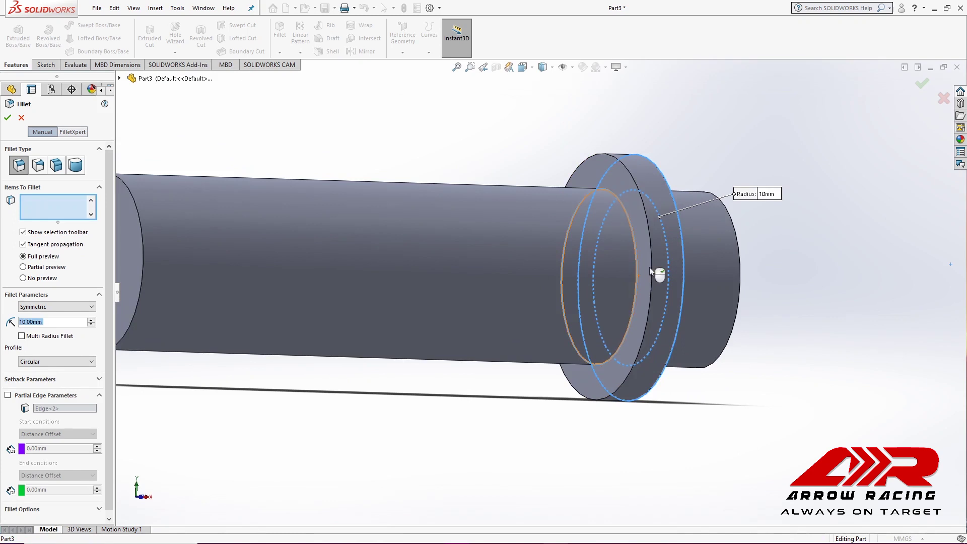
pyautogui.click(650, 268)
pyautogui.click(639, 275)
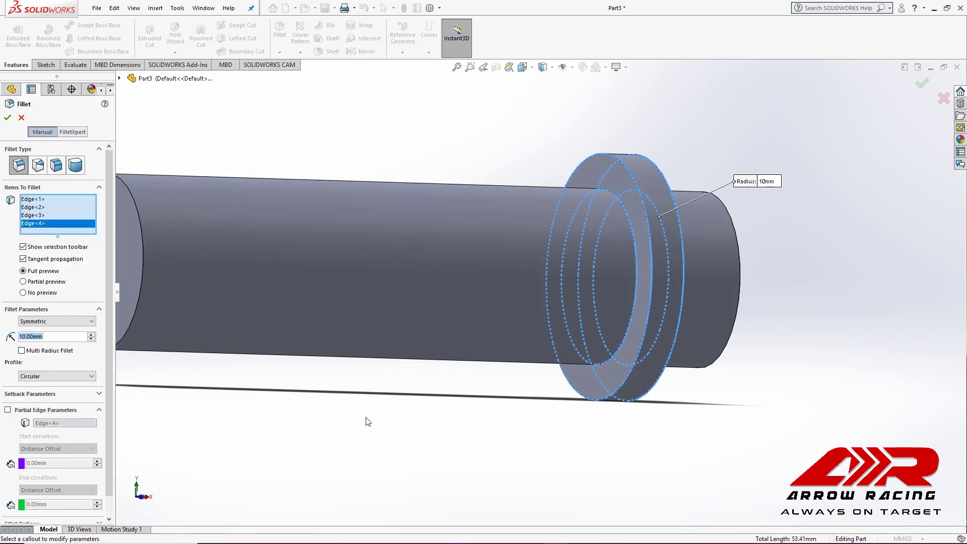
pyautogui.write('0.5')
pyautogui.press('Return')
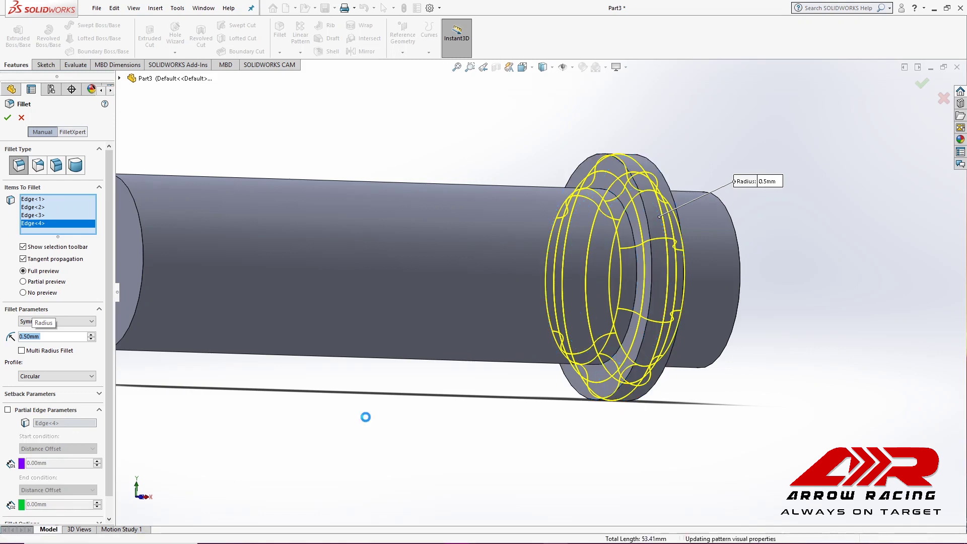
pyautogui.press('Return')
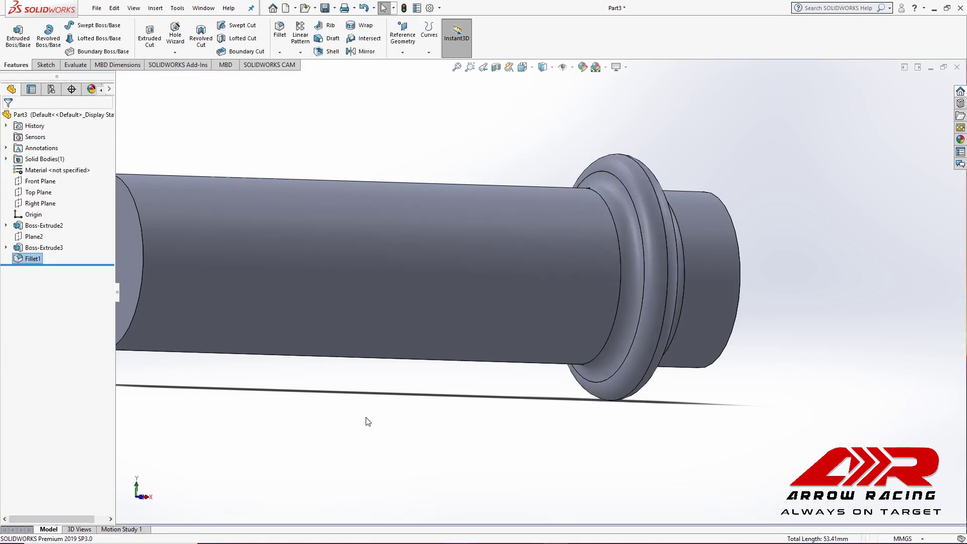
# Zoom to fit the whole shaft and orbit it to a new angle.
pyautogui.press('f')
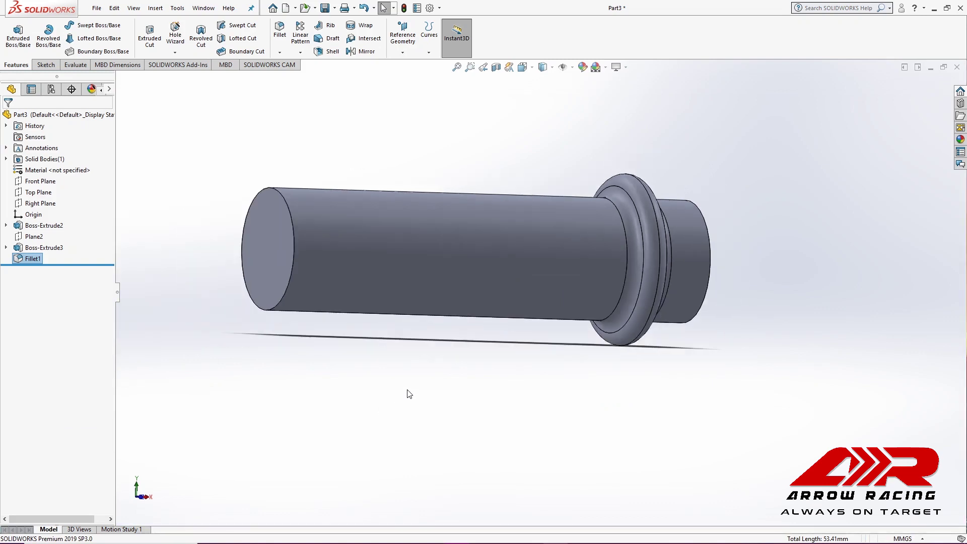
pyautogui.click(443, 375)
pyautogui.scroll(3, 528, 175)
pyautogui.moveTo(528, 175); pyautogui.dragTo(514, 208, button='middle')
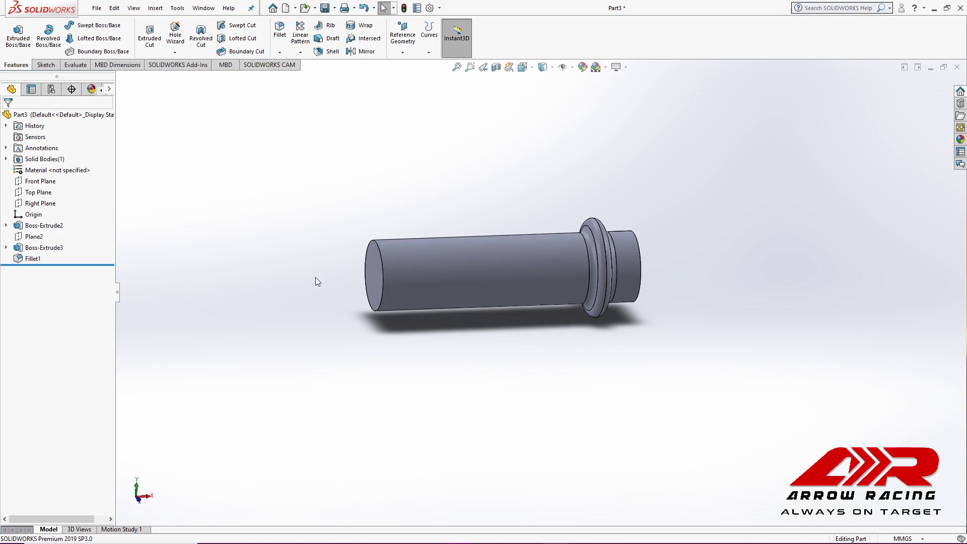
# Mirror the shaft body across its plain end face to add a second filleted collar.
pyautogui.click(363, 53)
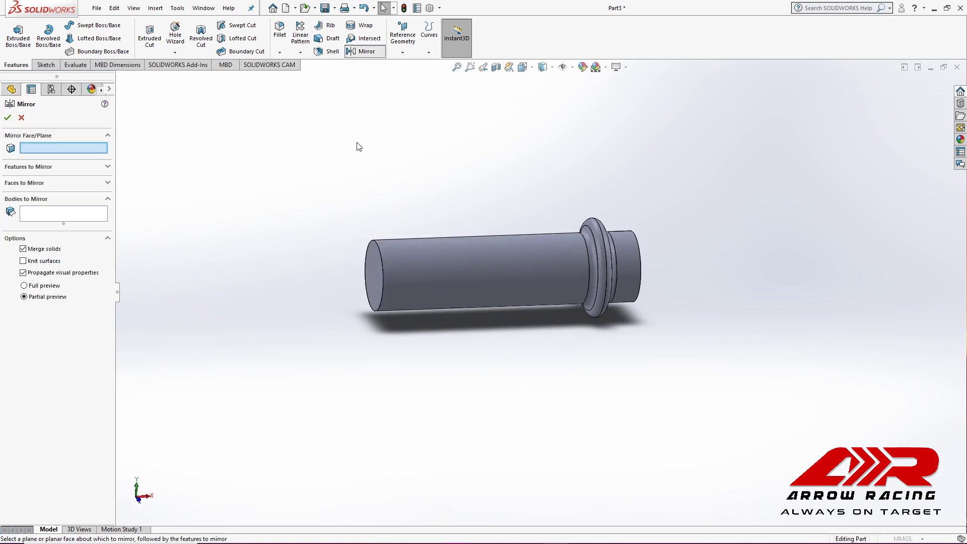
pyautogui.click(373, 277)
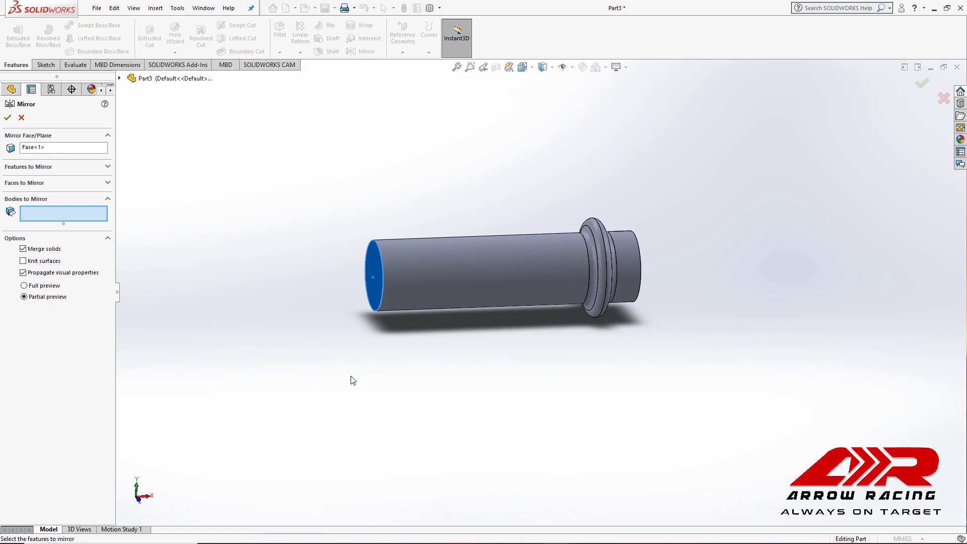
pyautogui.click(432, 290)
pyautogui.scroll(4, 438, 325)
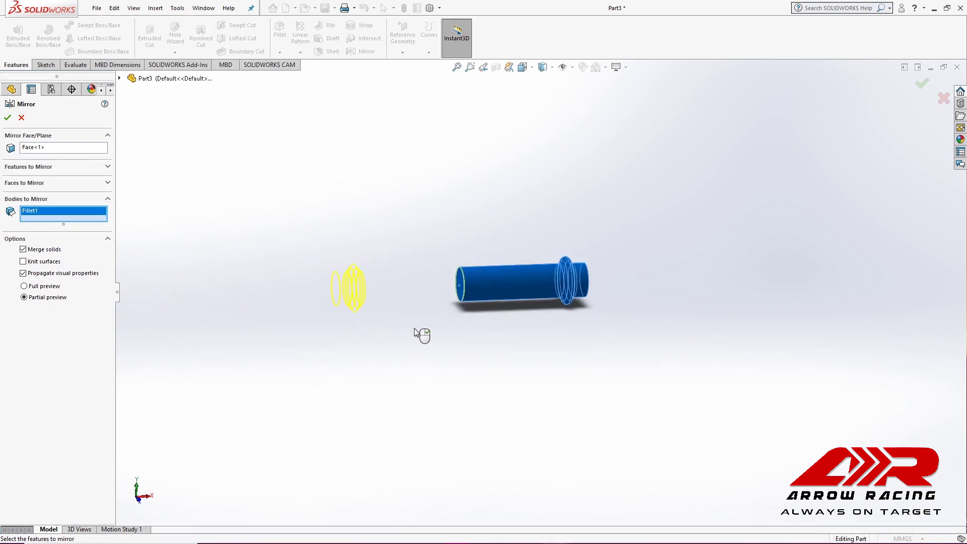
pyautogui.rightClick(383, 355)
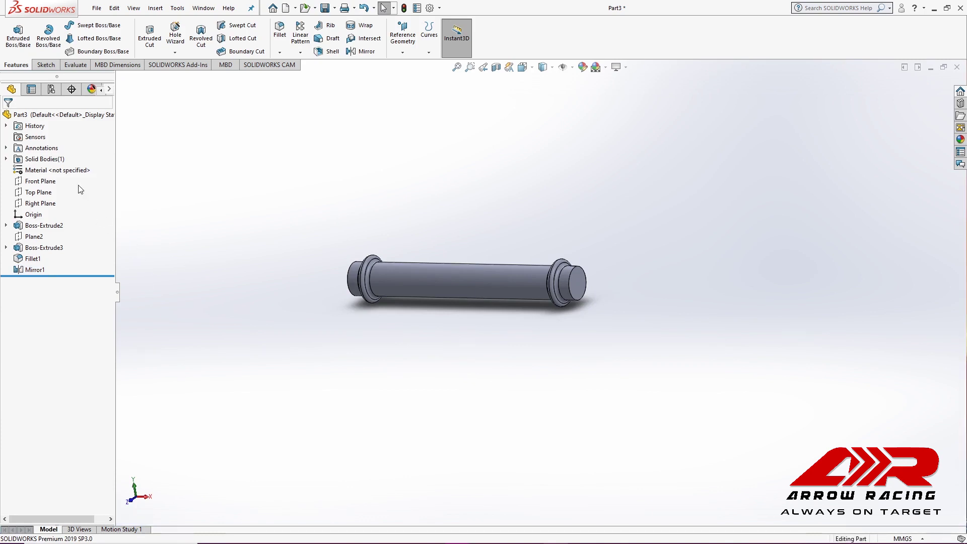
# Assign ABS from the Plastics library as the axle's material and close the material dialog.
pyautogui.rightClick(70, 173)
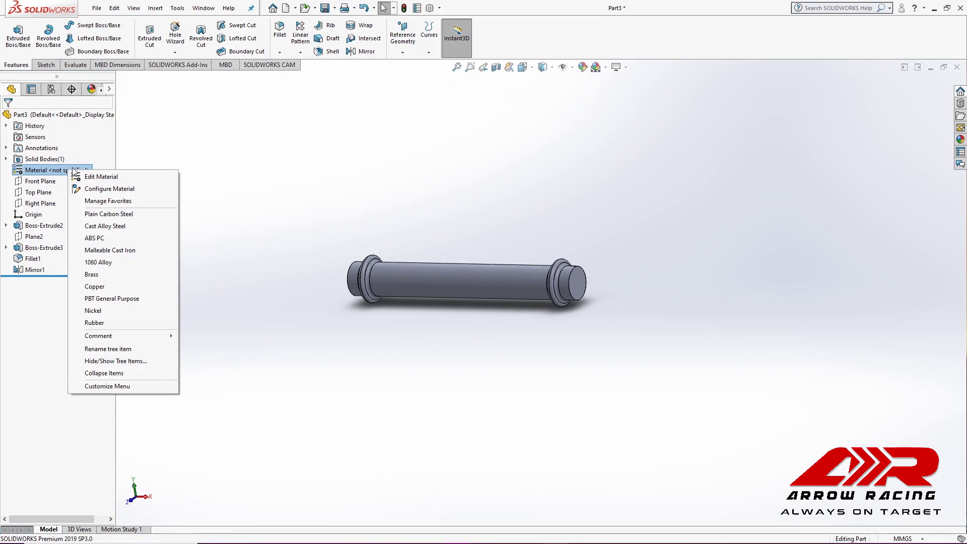
pyautogui.click(88, 178)
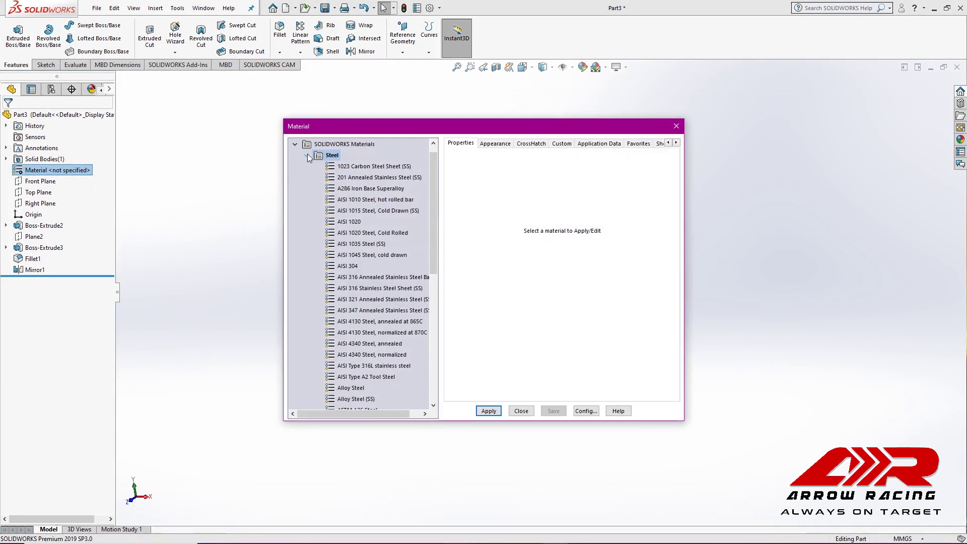
pyautogui.click(308, 155)
pyautogui.click(306, 245)
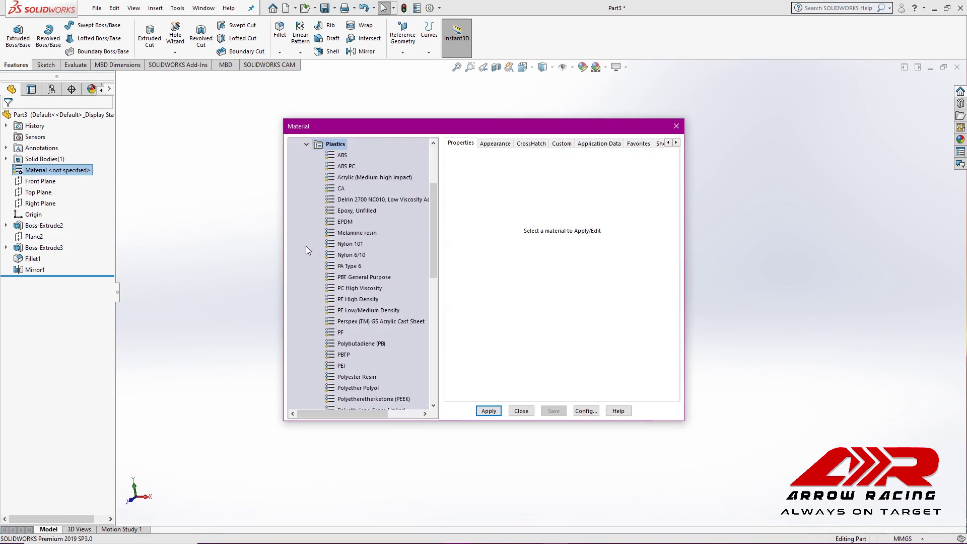
pyautogui.click(343, 155)
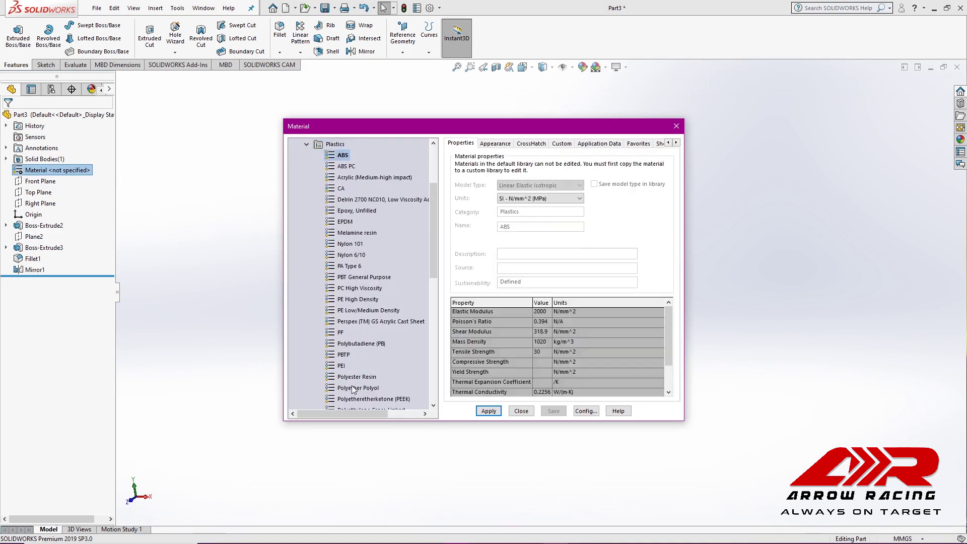
pyautogui.click(489, 411)
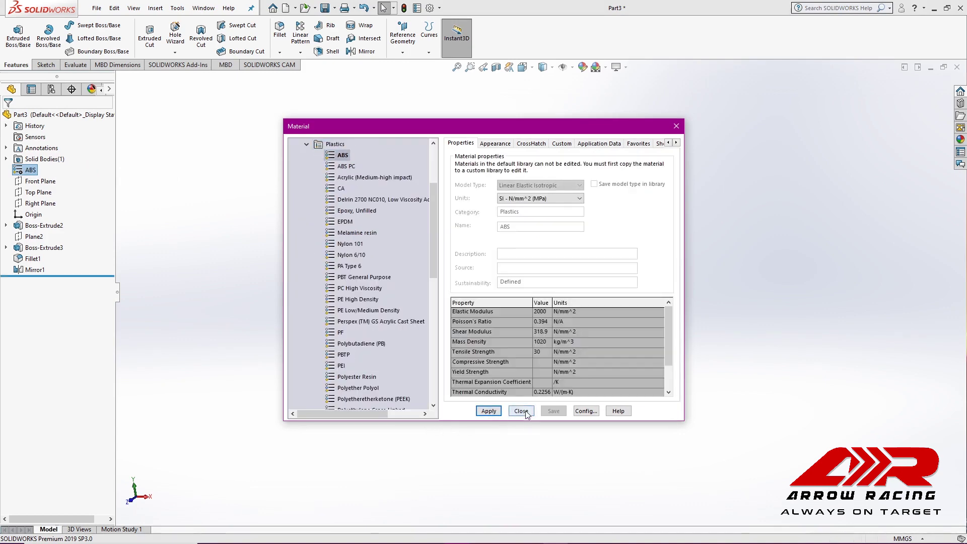
pyautogui.click(521, 411)
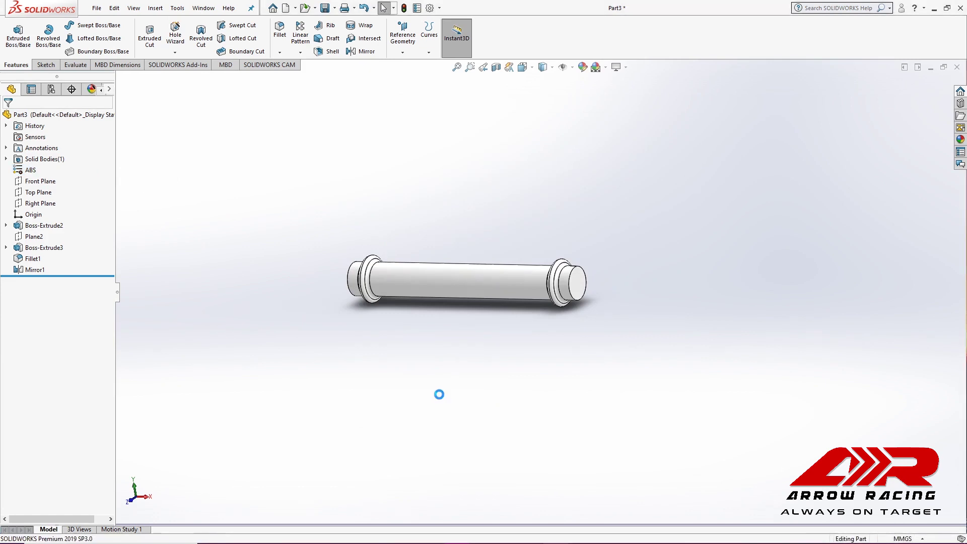
# Save the part under the file name Axle (Axle.SLDPRT).
pyautogui.hotkey('ctrl', 's')
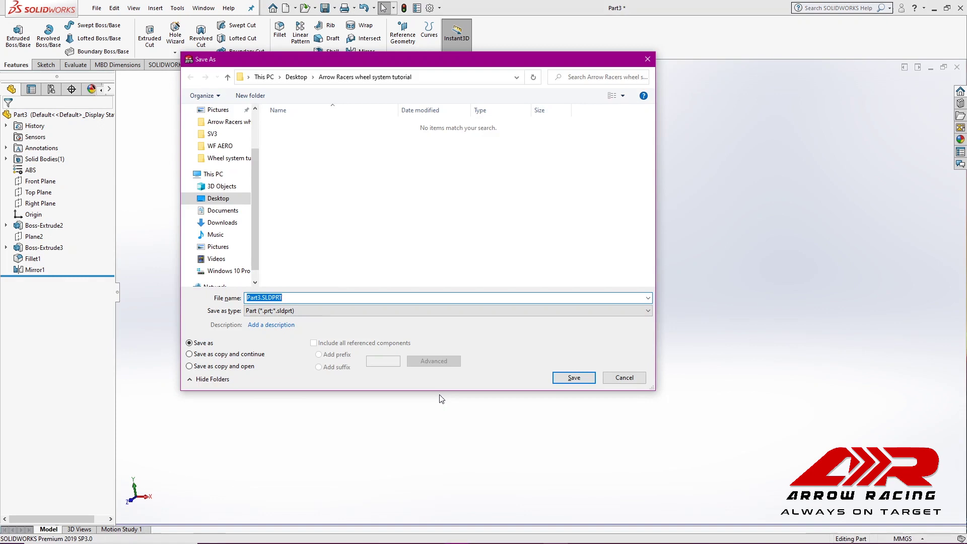
pyautogui.write('Axle')
pyautogui.press('Return')
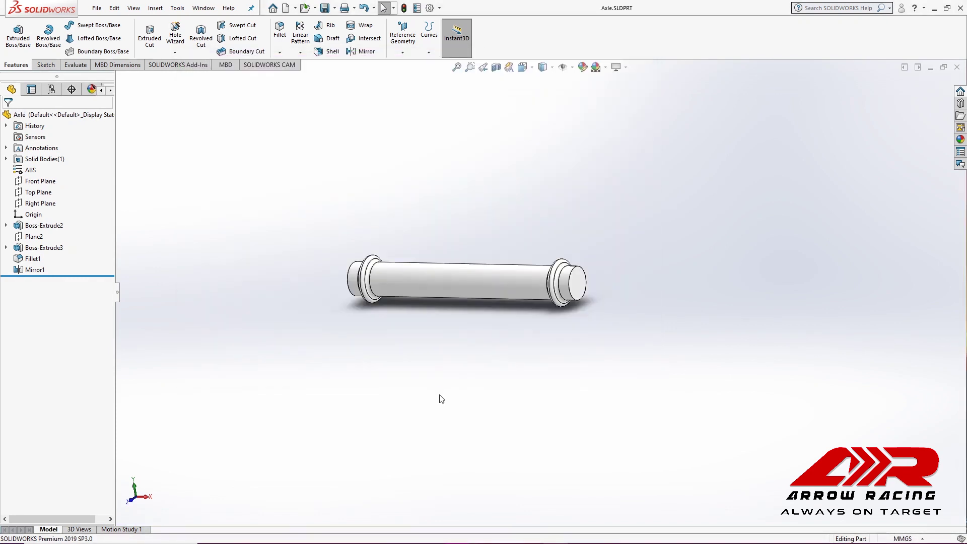